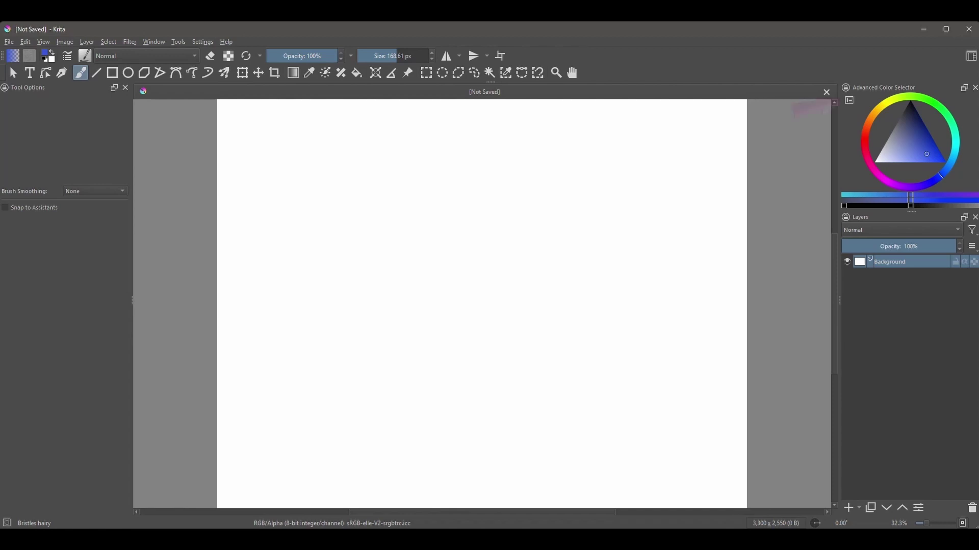
Look over the color selector docker settings and the color selector preferences page, then close both
{"action": "left_click", "coordinate": [849, 100]}
{"action": "left_click_drag", "start_coordinate": [878, 115], "coordinate": [506, 142]}
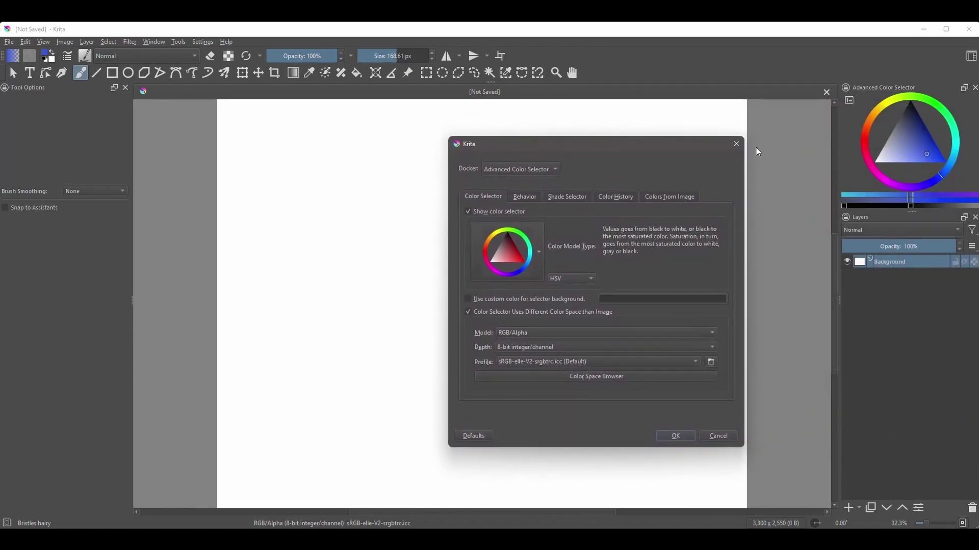
{"action": "left_click", "coordinate": [734, 145]}
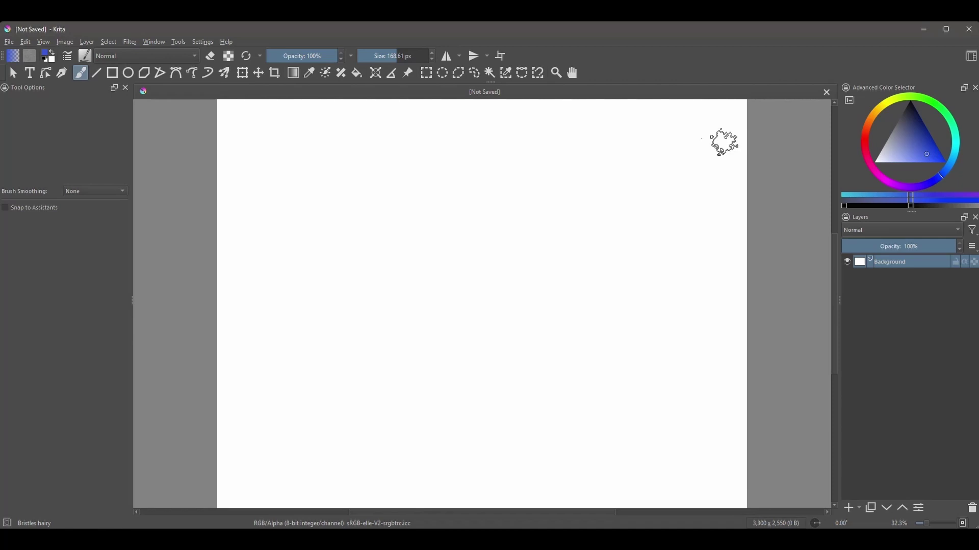
{"action": "left_click", "coordinate": [198, 42]}
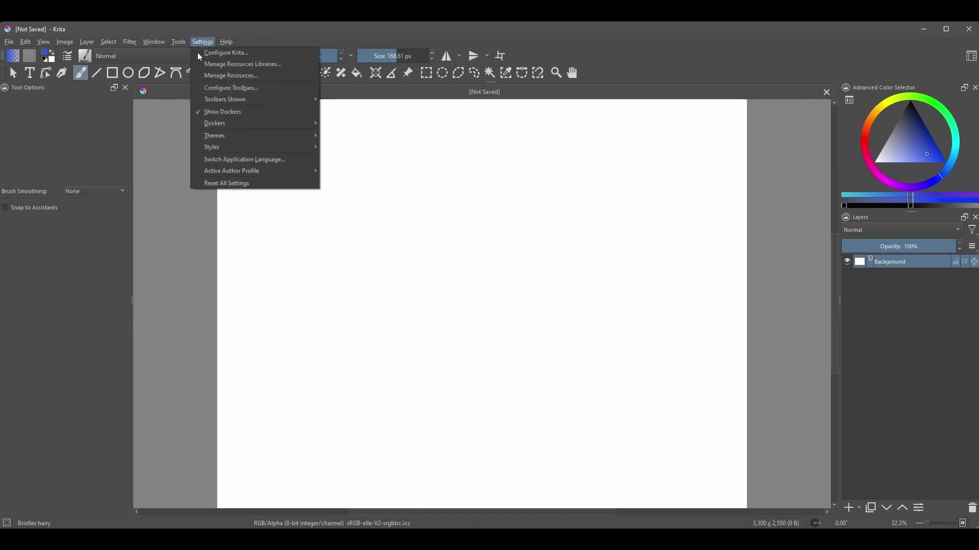
{"action": "left_click", "coordinate": [234, 52]}
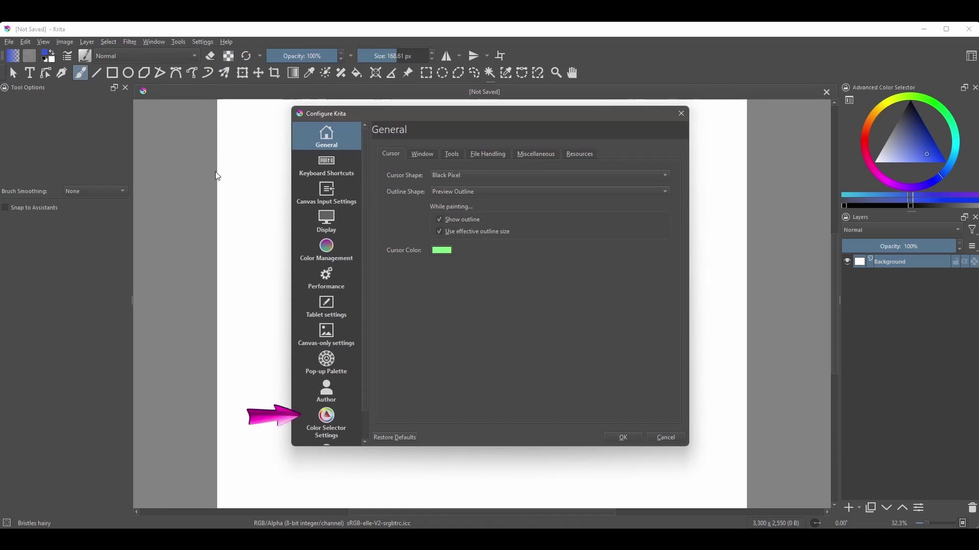
{"action": "left_click", "coordinate": [326, 416]}
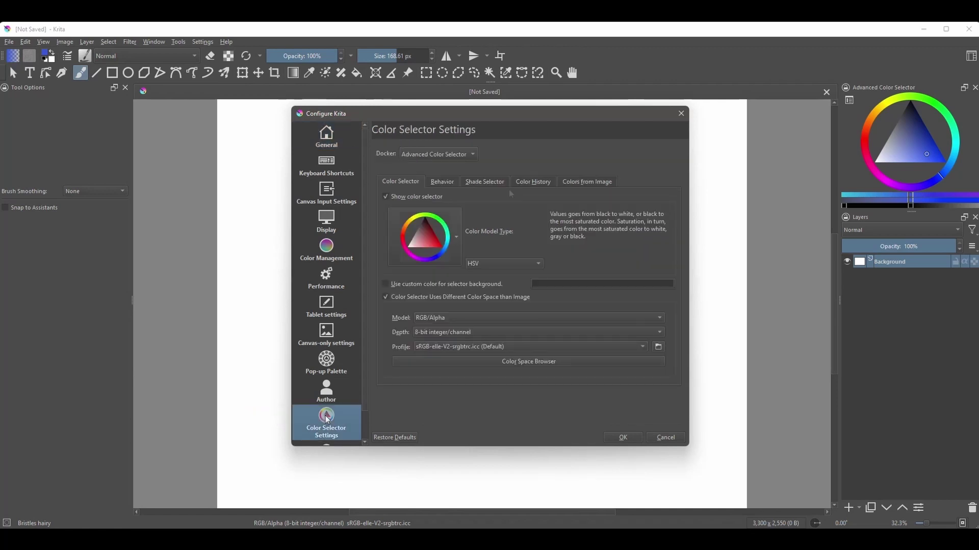
{"action": "left_click", "coordinate": [623, 438]}
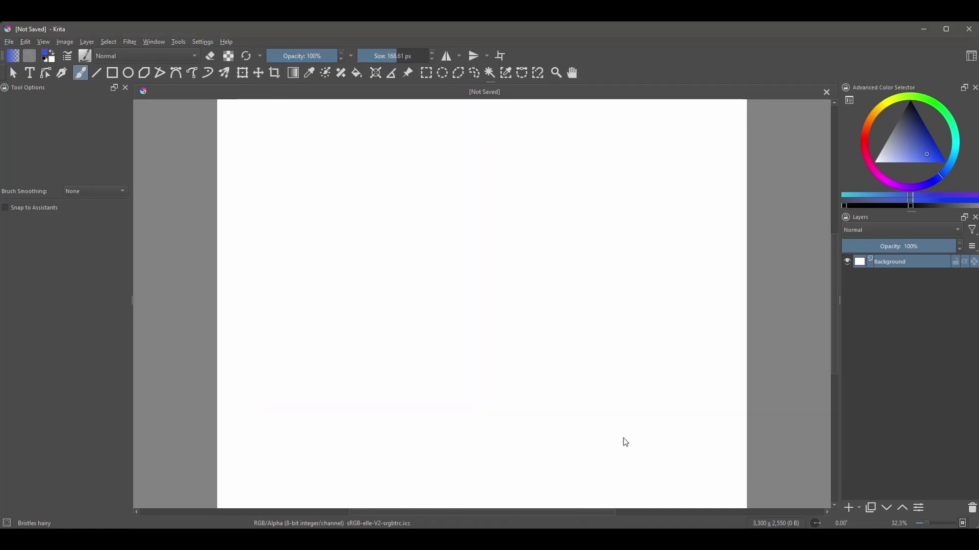
Reopen the docker settings and pick the hue ring with inner square selector shape
{"action": "left_click", "coordinate": [849, 101]}
{"action": "left_click_drag", "start_coordinate": [870, 124], "coordinate": [592, 112]}
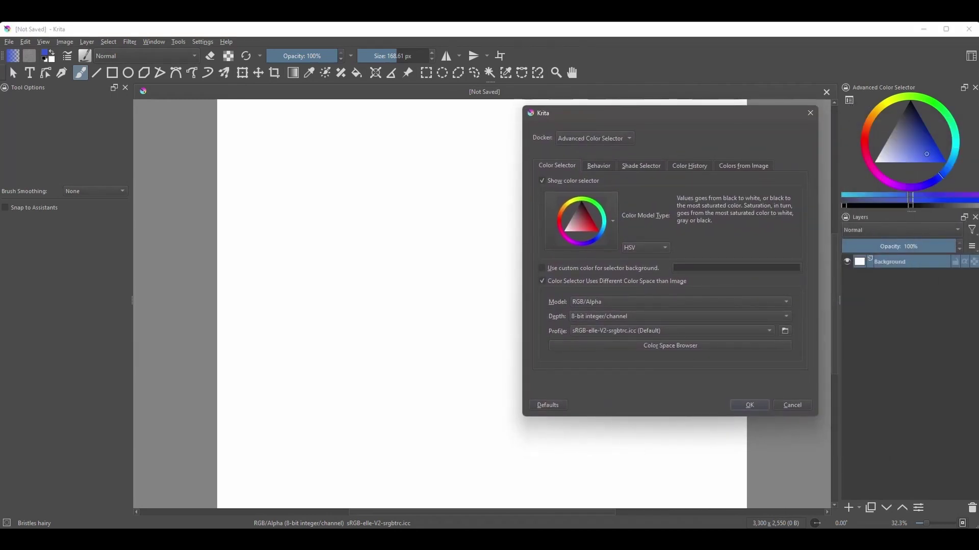
{"action": "left_click_drag", "start_coordinate": [703, 113], "coordinate": [652, 123]}
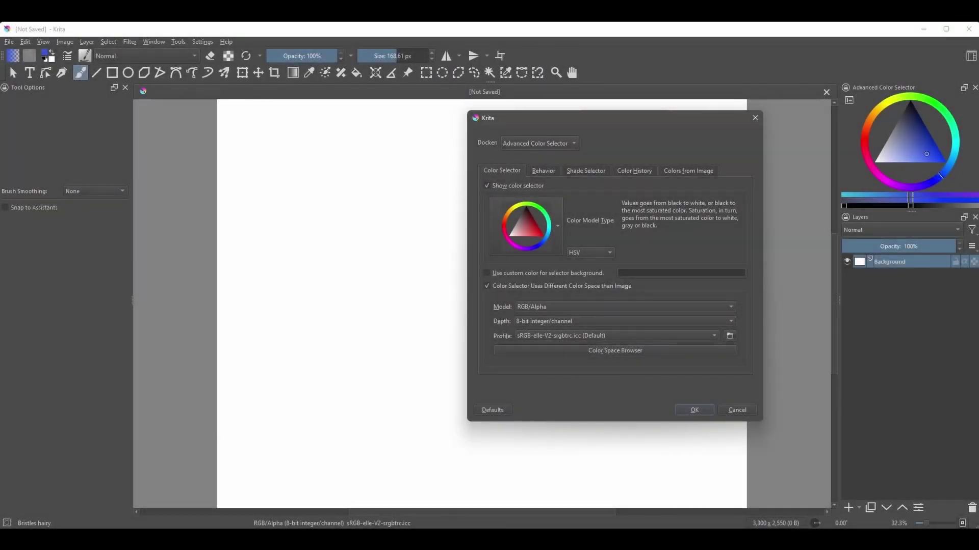
{"action": "left_click", "coordinate": [556, 226]}
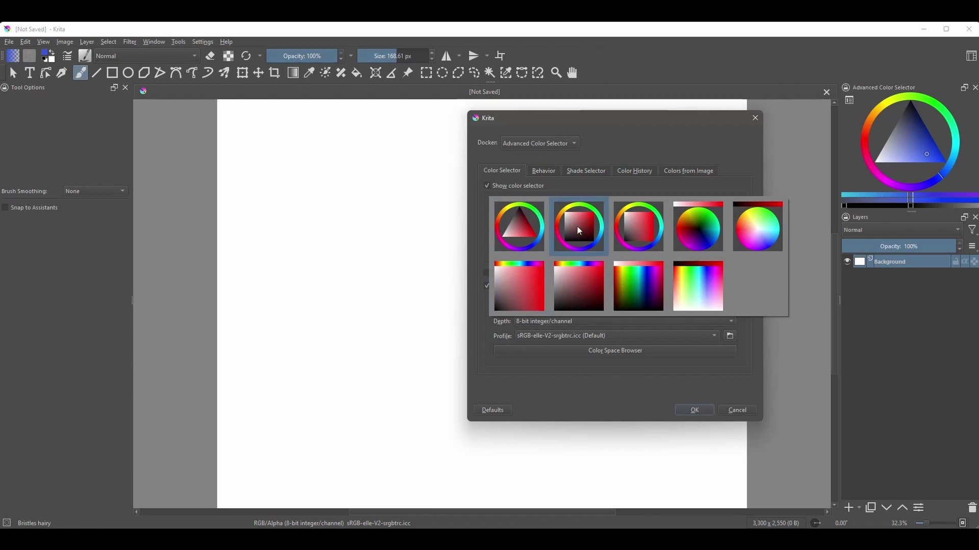
{"action": "left_click", "coordinate": [577, 225]}
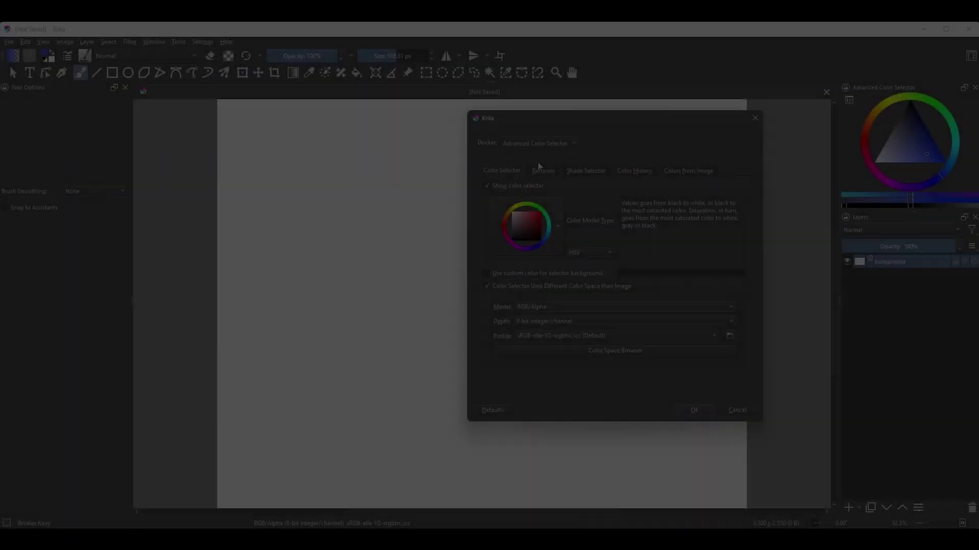
Go through the Behavior tab to the Shade Selector page (Minimal, Gradient, 3 lines of 10 px)
{"action": "left_click", "coordinate": [542, 169]}
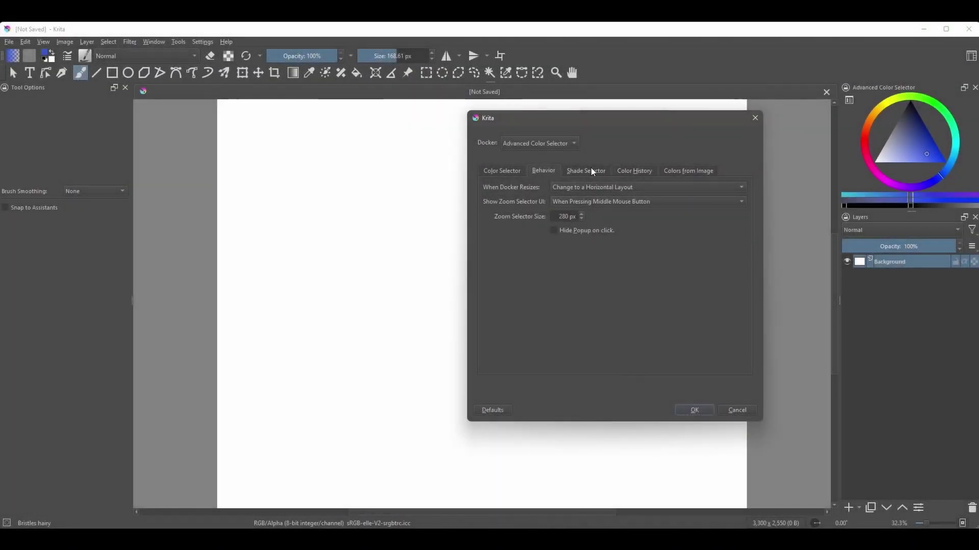
{"action": "left_click", "coordinate": [586, 170]}
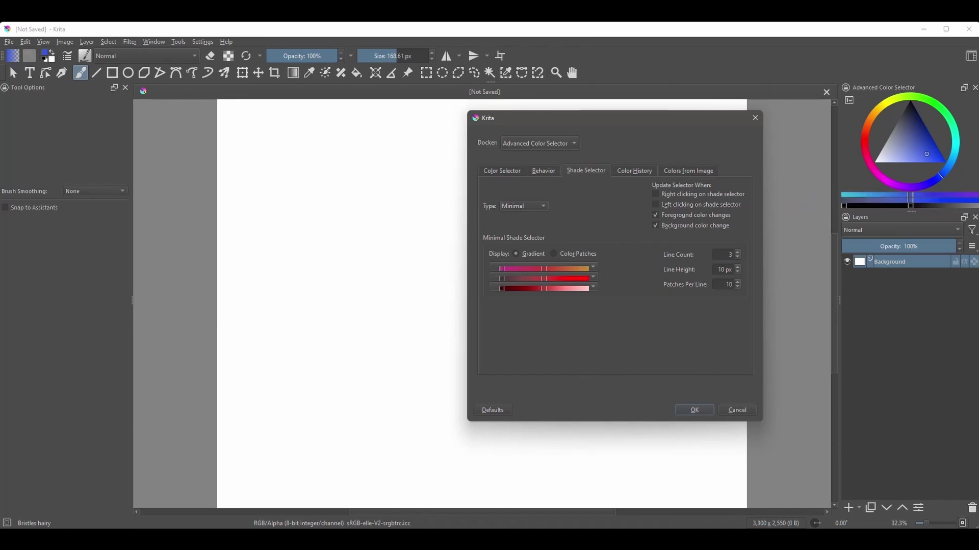
Compare Color Patches with Gradient and try extra shade lines before returning to 3 lines
{"action": "left_click", "coordinate": [553, 253]}
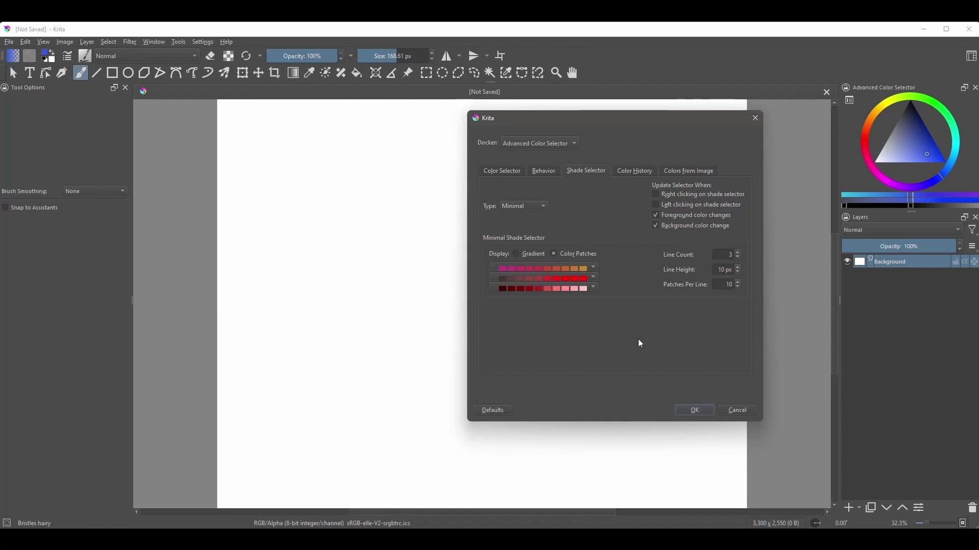
{"action": "left_click", "coordinate": [515, 253]}
{"action": "left_click", "coordinate": [738, 252]}
{"action": "left_click", "coordinate": [738, 252]}
{"action": "left_click", "coordinate": [737, 252]}
{"action": "left_click", "coordinate": [737, 252]}
{"action": "left_click", "coordinate": [739, 256]}
{"action": "left_click", "coordinate": [738, 256]}
{"action": "left_click", "coordinate": [738, 257]}
{"action": "left_click", "coordinate": [738, 257]}
Set the line height back to 10 px and display the shade lines as Color Patches
{"action": "left_click", "coordinate": [738, 267]}
{"action": "left_click", "coordinate": [738, 267]}
{"action": "left_click", "coordinate": [738, 267]}
{"action": "left_click", "coordinate": [738, 268]}
{"action": "left_click", "coordinate": [738, 267]}
{"action": "left_click", "coordinate": [738, 267]}
{"action": "left_click", "coordinate": [738, 267]}
{"action": "left_click", "coordinate": [737, 267]}
{"action": "left_click", "coordinate": [738, 267]}
{"action": "left_click", "coordinate": [738, 267]}
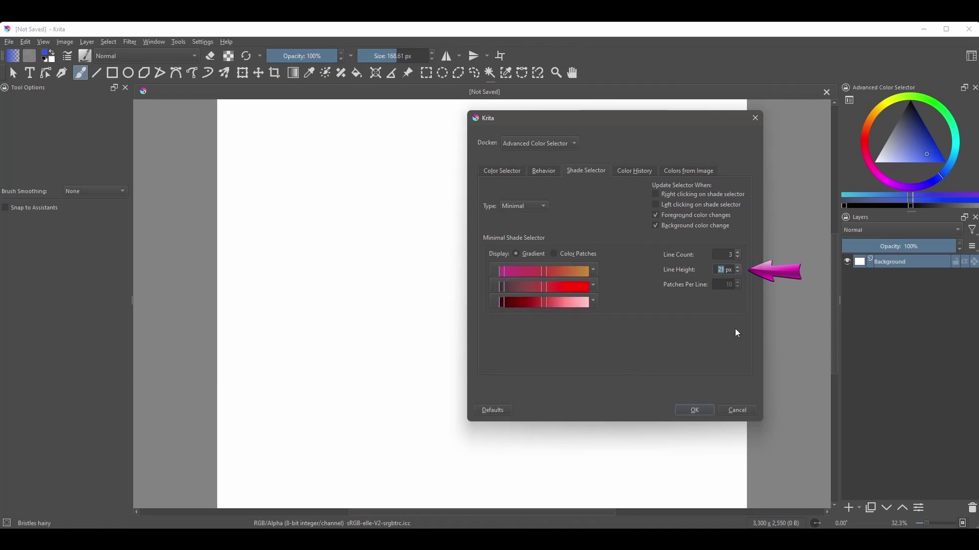
{"action": "type", "text": "10"}
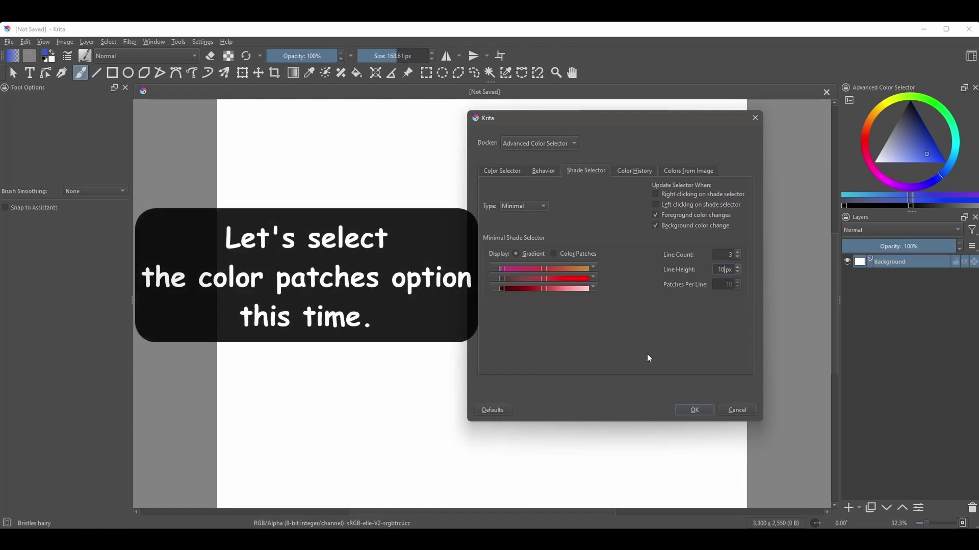
{"action": "left_click", "coordinate": [554, 254]}
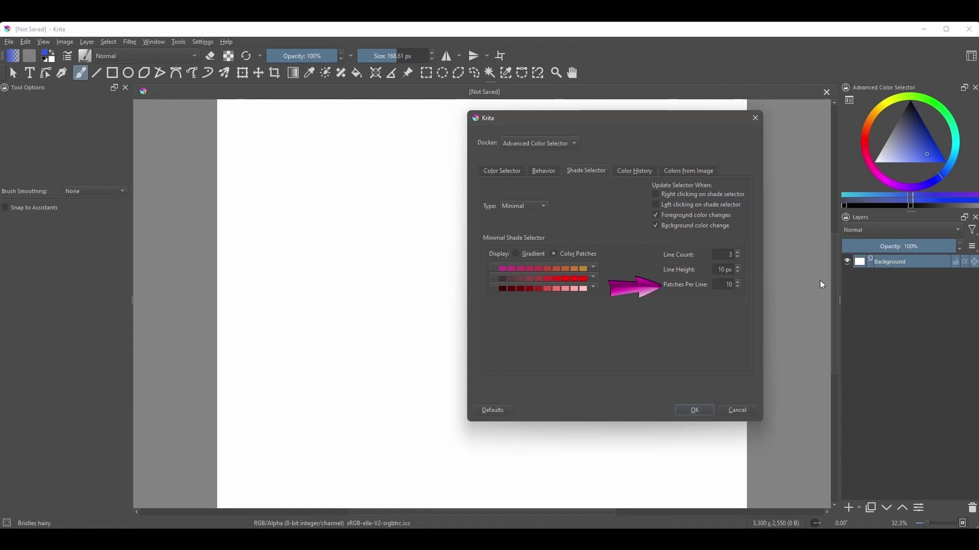
{"action": "left_click", "coordinate": [738, 283]}
{"action": "left_click", "coordinate": [738, 283]}
{"action": "left_click", "coordinate": [738, 283]}
{"action": "left_click", "coordinate": [738, 283]}
{"action": "left_click", "coordinate": [738, 282]}
{"action": "left_click", "coordinate": [738, 282]}
{"action": "left_click", "coordinate": [738, 283]}
{"action": "left_click", "coordinate": [738, 282]}
{"action": "left_click", "coordinate": [738, 283]}
{"action": "left_click", "coordinate": [738, 282]}
{"action": "left_click", "coordinate": [738, 283]}
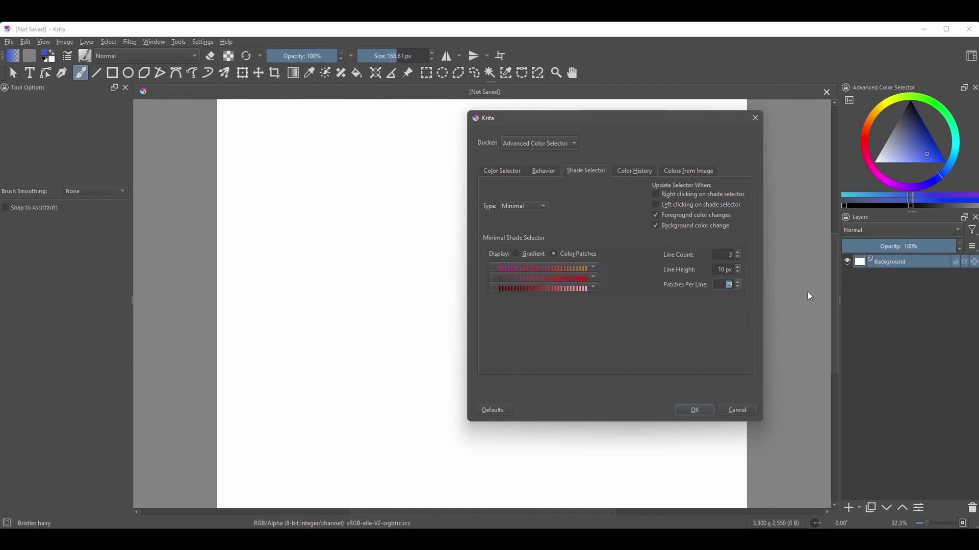
{"action": "type", "text": "10"}
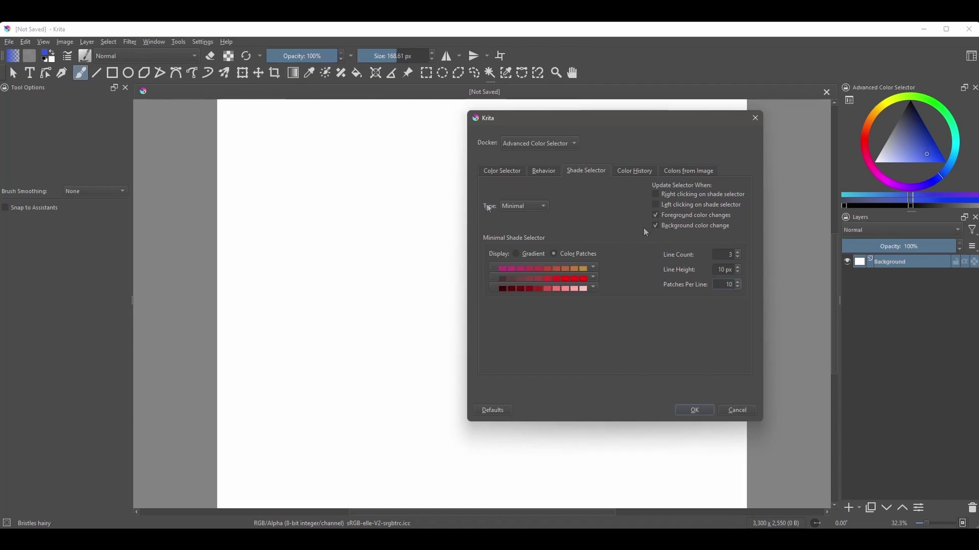
{"action": "left_click", "coordinate": [545, 206]}
{"action": "left_click", "coordinate": [543, 204]}
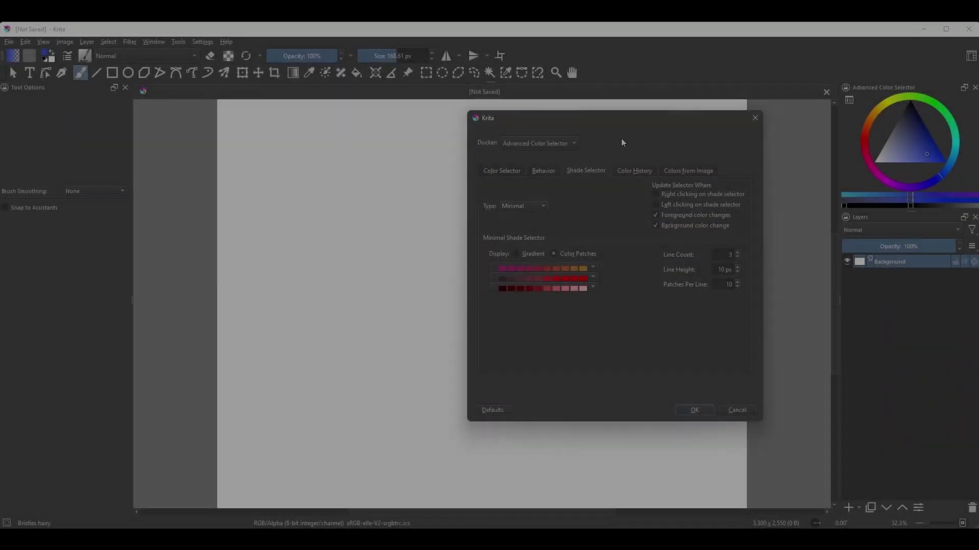
Switch the selector settings to the Color History page
{"action": "left_click", "coordinate": [633, 170]}
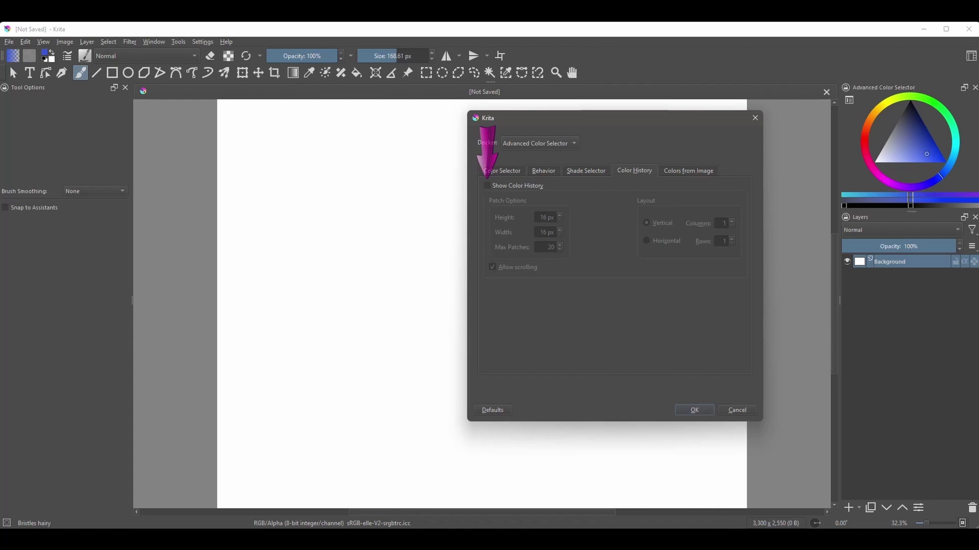
Turn on Show Color History with 20 px patch height and width
{"action": "left_click", "coordinate": [488, 186]}
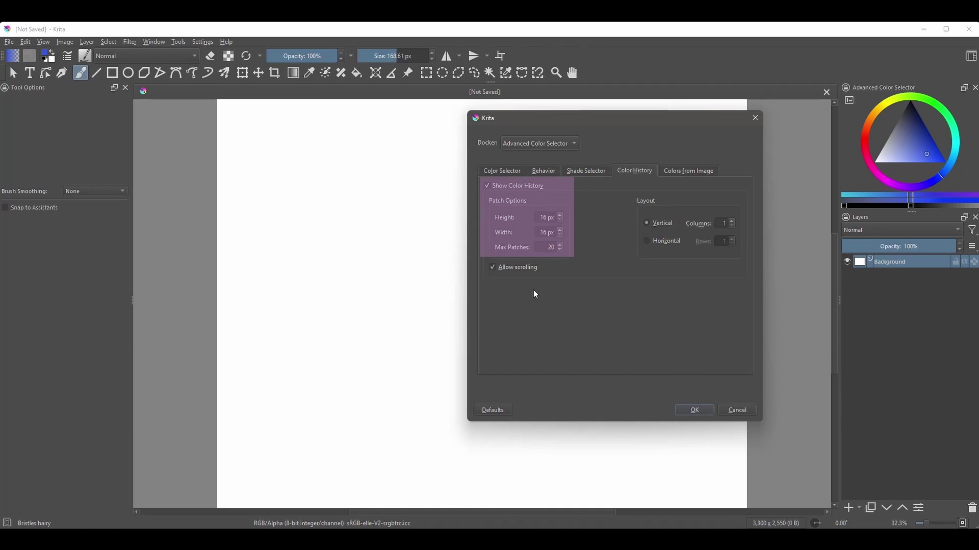
{"action": "left_click", "coordinate": [560, 215]}
{"action": "left_click", "coordinate": [559, 215]}
{"action": "left_click", "coordinate": [559, 215]}
{"action": "left_click", "coordinate": [560, 215]}
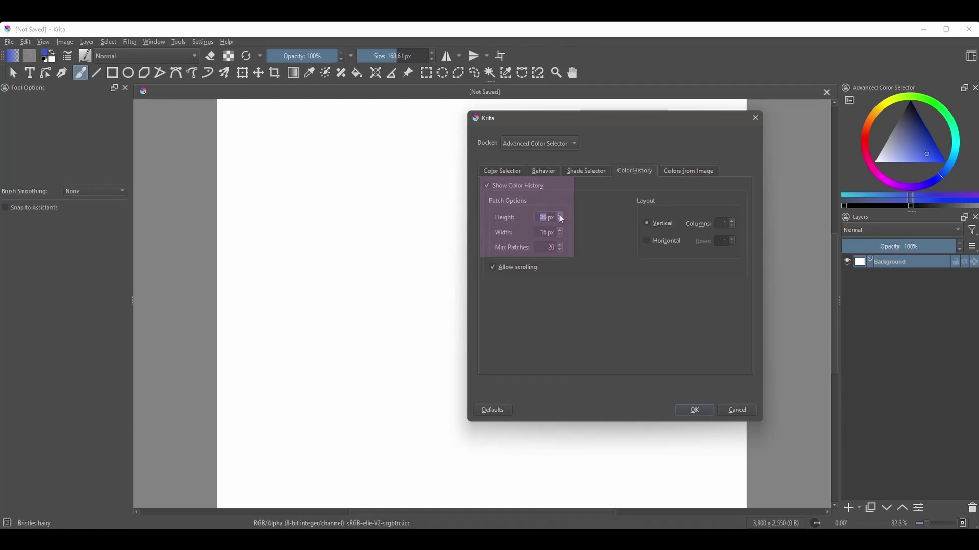
{"action": "left_click", "coordinate": [561, 230]}
{"action": "left_click", "coordinate": [560, 230]}
{"action": "left_click", "coordinate": [560, 229]}
{"action": "left_click", "coordinate": [560, 230]}
Set Max Patches to 30 and 5 horizontal rows, then show the Colors from Image page
{"action": "left_click", "coordinate": [560, 244]}
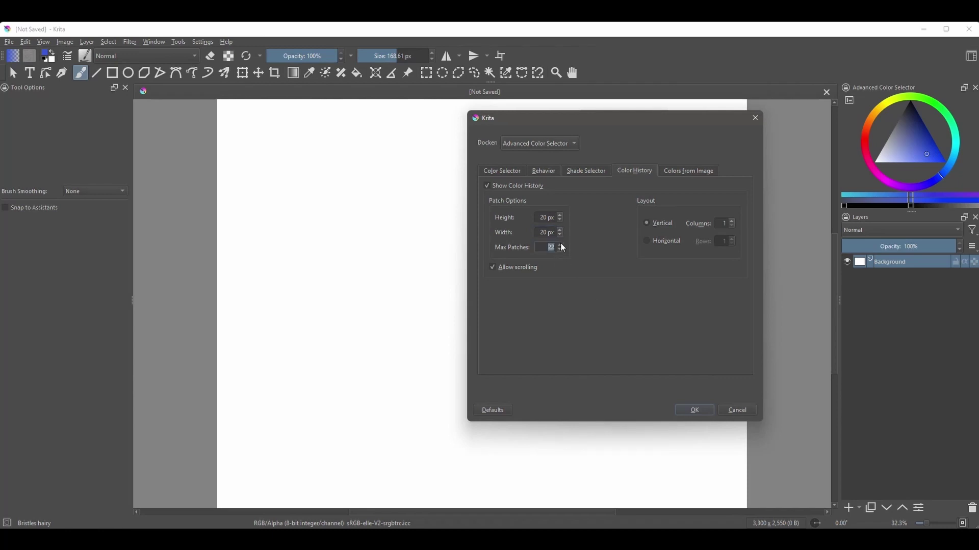
{"action": "left_click", "coordinate": [560, 245]}
{"action": "left_click", "coordinate": [560, 245]}
{"action": "left_click", "coordinate": [561, 245]}
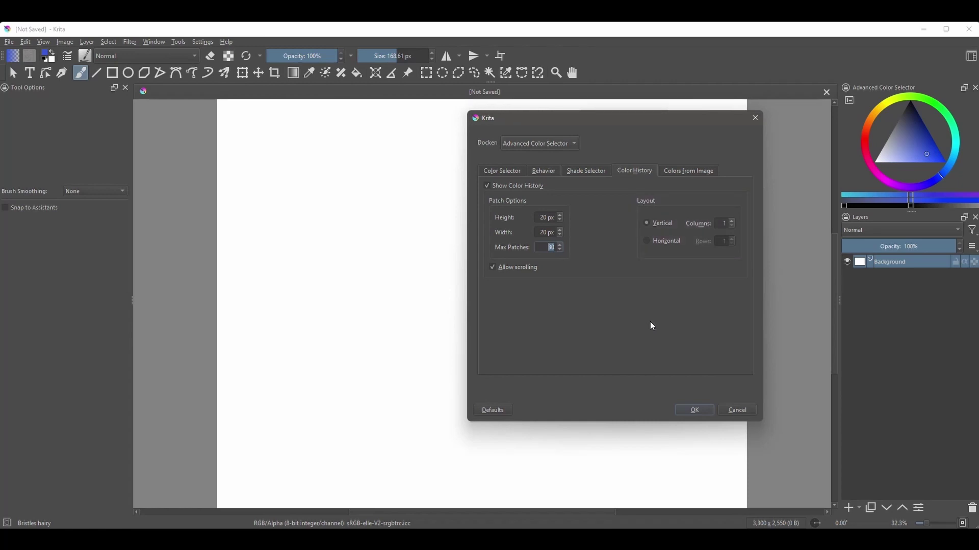
{"action": "left_click", "coordinate": [646, 240]}
{"action": "left_click", "coordinate": [732, 239]}
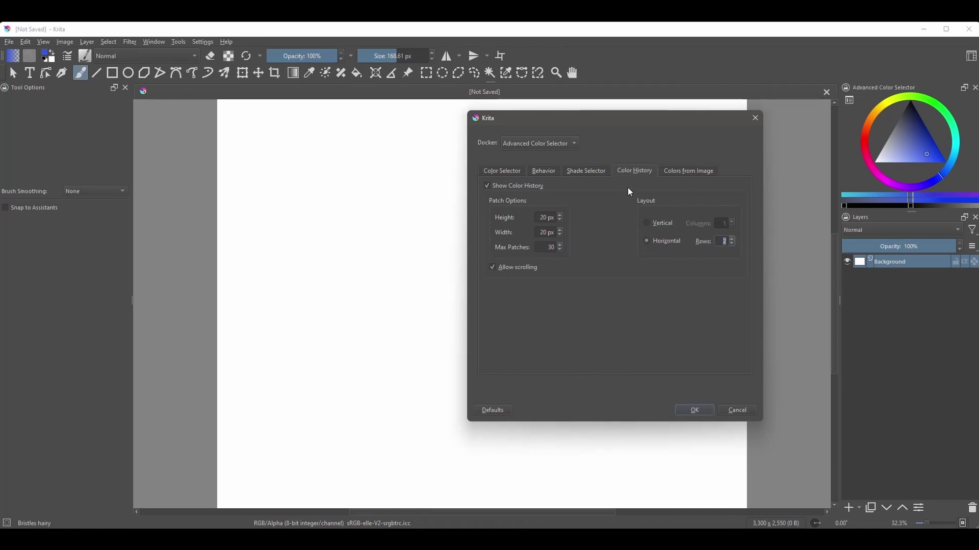
{"action": "left_click", "coordinate": [732, 238]}
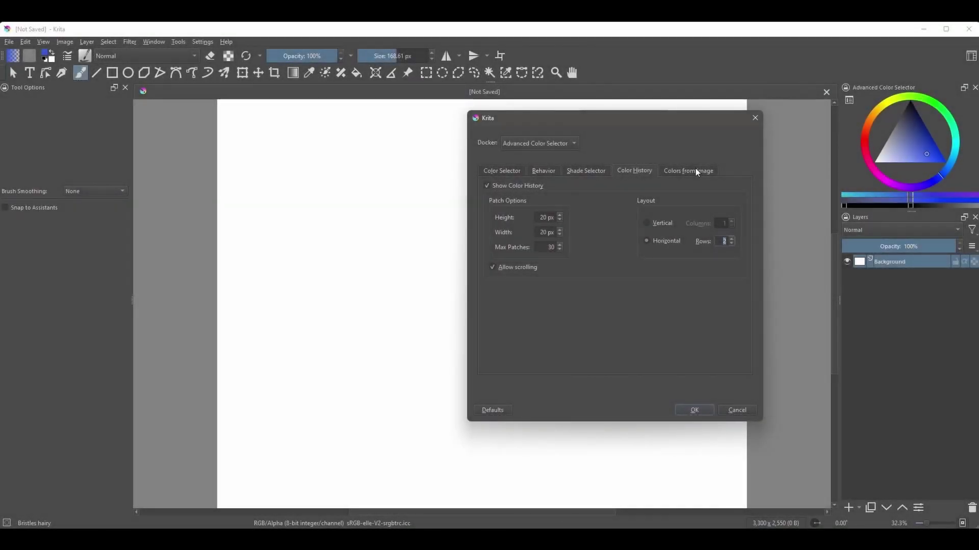
{"action": "left_click", "coordinate": [696, 169]}
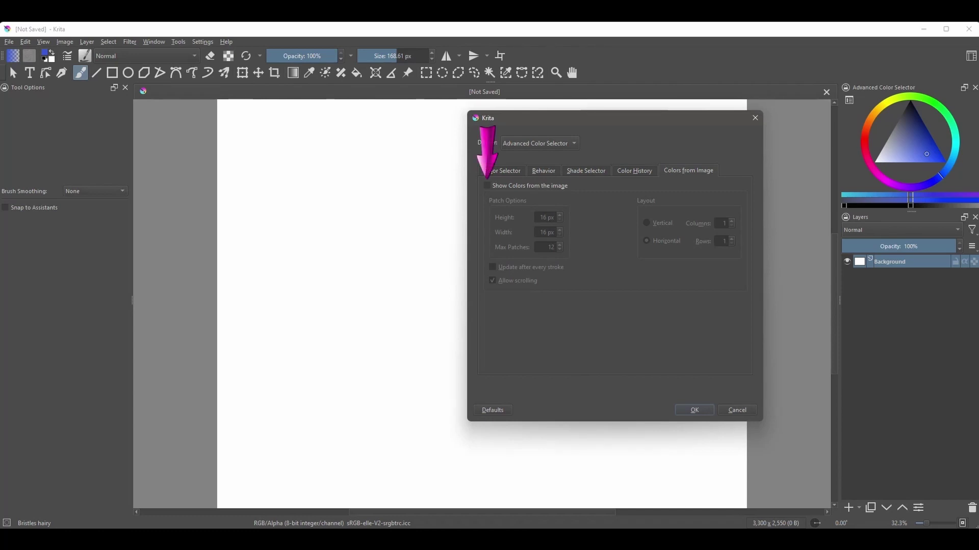
Enable Colors from the image with 20×20 px patches, Max Patches 20, Vertical layout, and click OK
{"action": "left_click", "coordinate": [487, 187]}
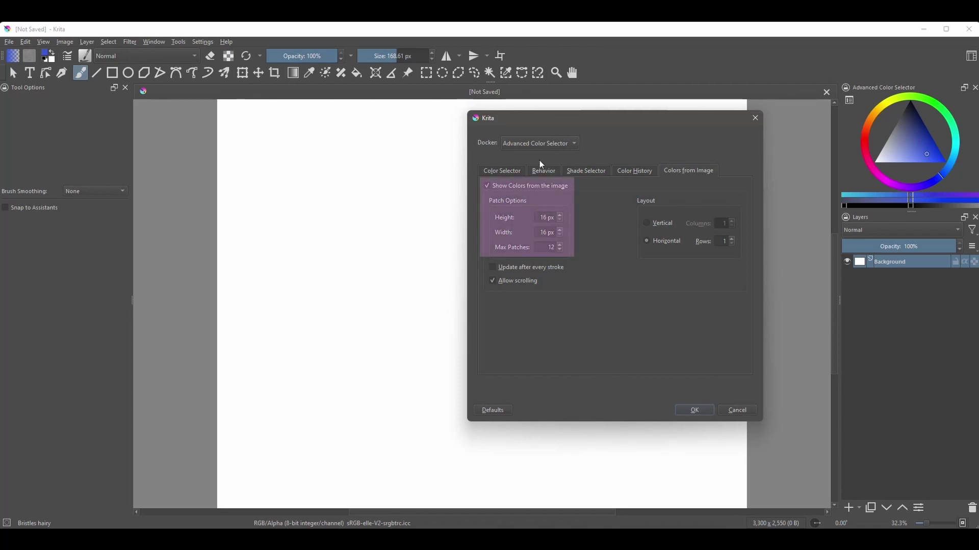
{"action": "left_click", "coordinate": [560, 216]}
{"action": "left_click", "coordinate": [560, 216]}
{"action": "left_click", "coordinate": [560, 216]}
{"action": "left_click", "coordinate": [560, 216]}
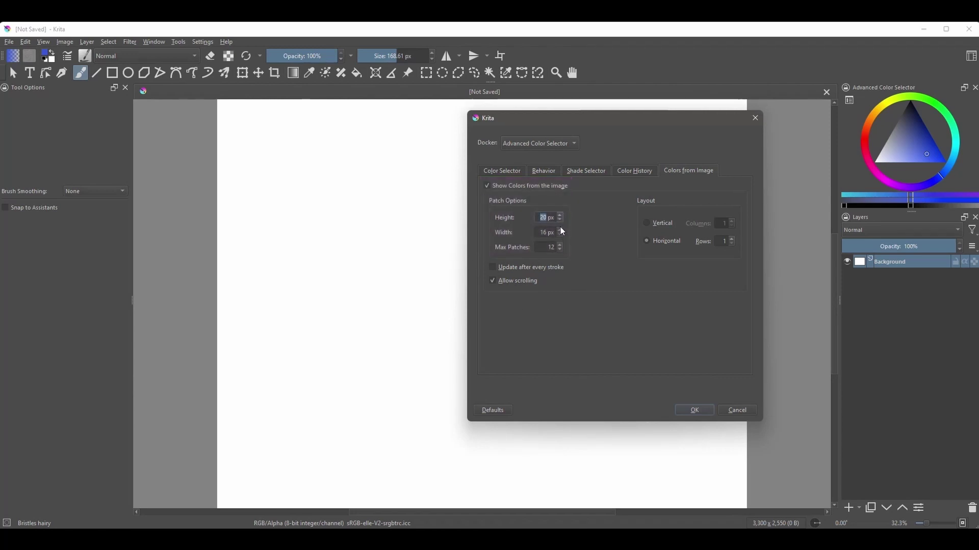
{"action": "left_click", "coordinate": [559, 230]}
{"action": "left_click", "coordinate": [559, 229]}
{"action": "left_click", "coordinate": [559, 229]}
{"action": "left_click", "coordinate": [559, 229]}
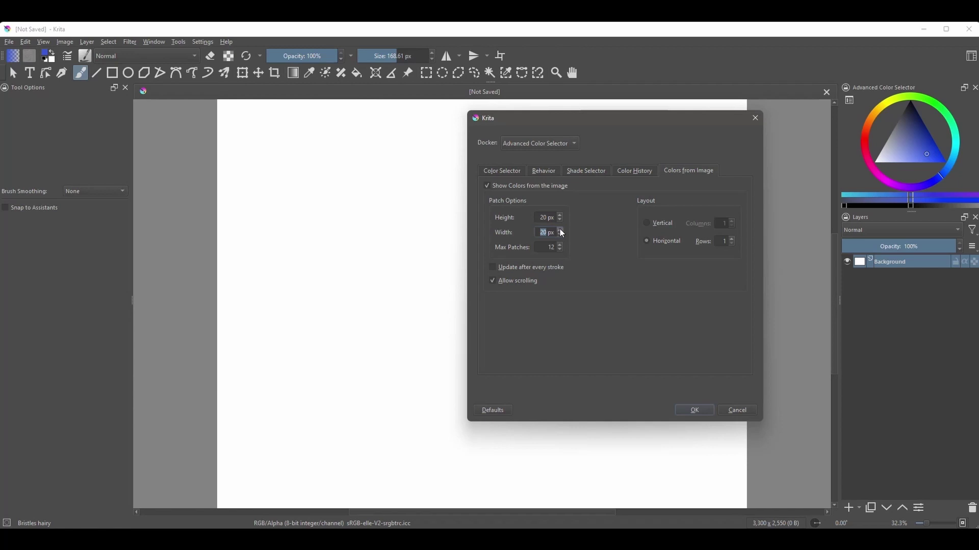
{"action": "left_click", "coordinate": [559, 245]}
{"action": "left_click", "coordinate": [560, 244]}
{"action": "left_click", "coordinate": [560, 245]}
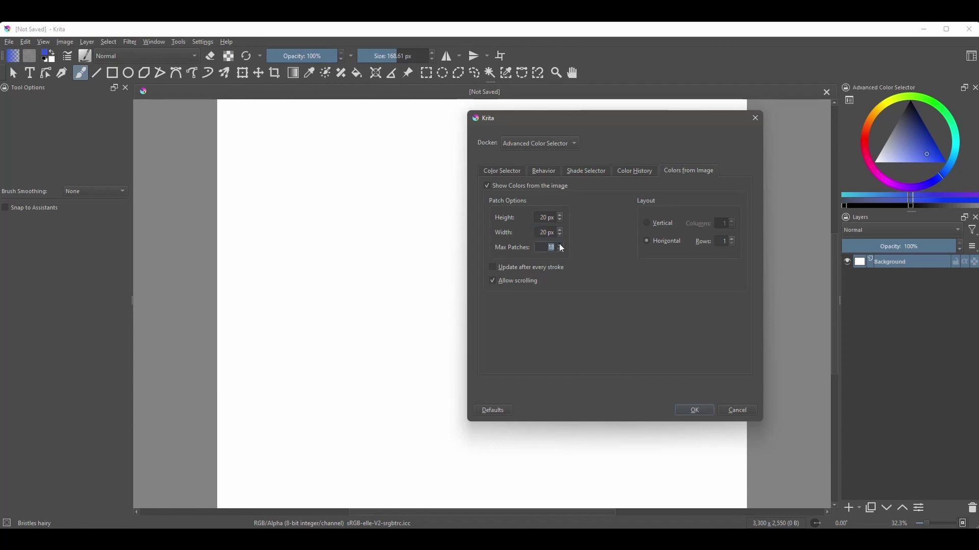
{"action": "left_click", "coordinate": [560, 250]}
{"action": "left_click", "coordinate": [647, 224]}
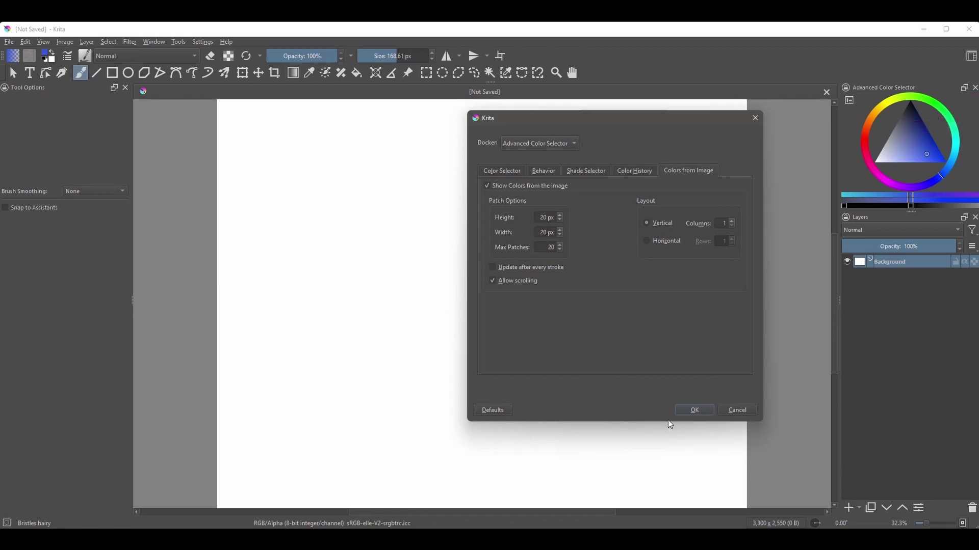
{"action": "left_click", "coordinate": [685, 411]}
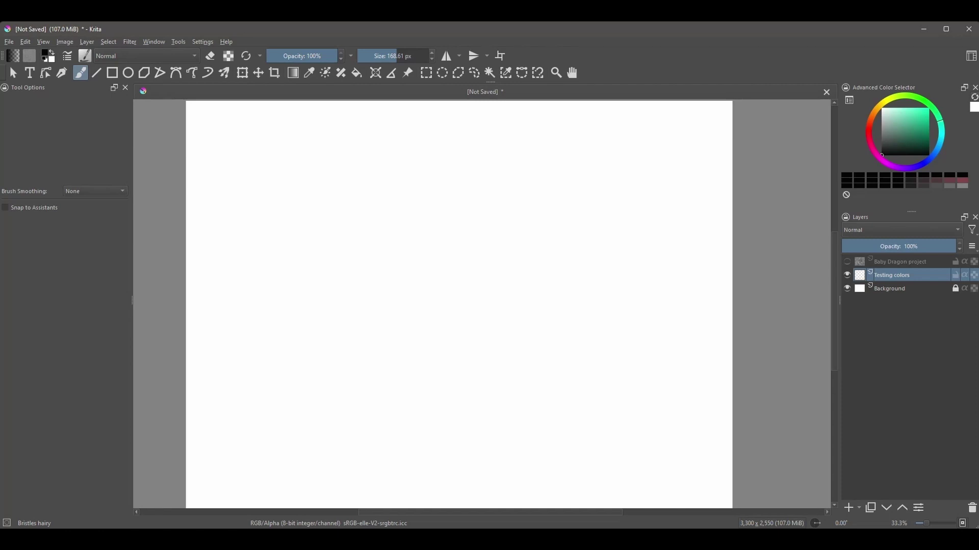
Paint green, brown, purple and blue test patches on the Testing colors layer
{"action": "left_click", "coordinate": [927, 124]}
{"action": "mouse_move", "coordinate": [255, 183]}
{"action": "left_mouse_down"}
{"action": "mouse_move", "coordinate": [299, 218]}
{"action": "mouse_move", "coordinate": [359, 222]}
{"action": "left_mouse_up"}
{"action": "left_click", "coordinate": [879, 106]}
{"action": "left_click", "coordinate": [915, 119]}
{"action": "left_click", "coordinate": [897, 135]}
{"action": "mouse_move", "coordinate": [359, 188]}
{"action": "left_mouse_down"}
{"action": "mouse_move", "coordinate": [422, 224]}
{"action": "mouse_move", "coordinate": [481, 211]}
{"action": "mouse_move", "coordinate": [599, 226]}
{"action": "mouse_move", "coordinate": [644, 221]}
{"action": "left_mouse_up"}
{"action": "left_click", "coordinate": [921, 165]}
{"action": "left_click", "coordinate": [935, 104]}
Paint an orange patch, then make the Baby Dragon project layer visible and active
{"action": "left_click", "coordinate": [873, 118]}
{"action": "left_click", "coordinate": [939, 149]}
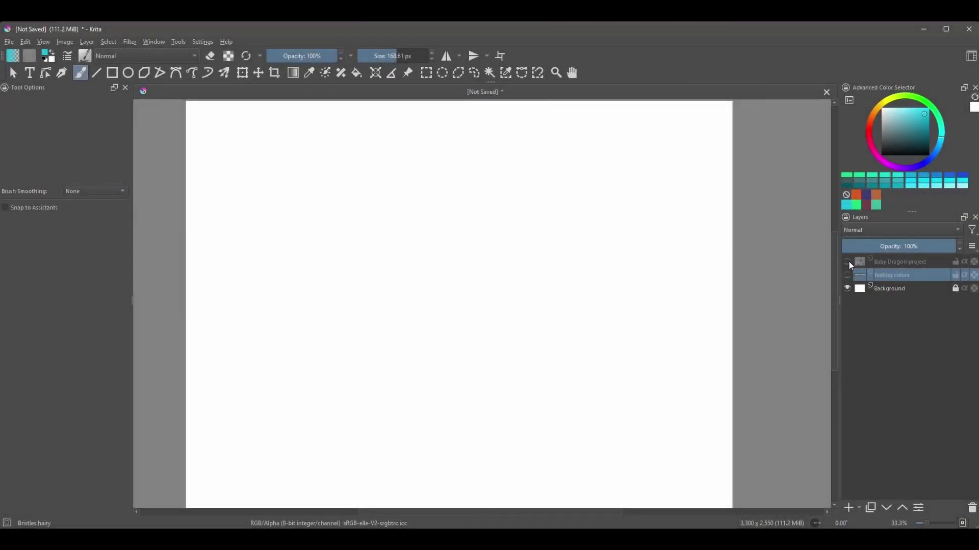
{"action": "left_click", "coordinate": [846, 262]}
{"action": "left_click", "coordinate": [887, 260]}
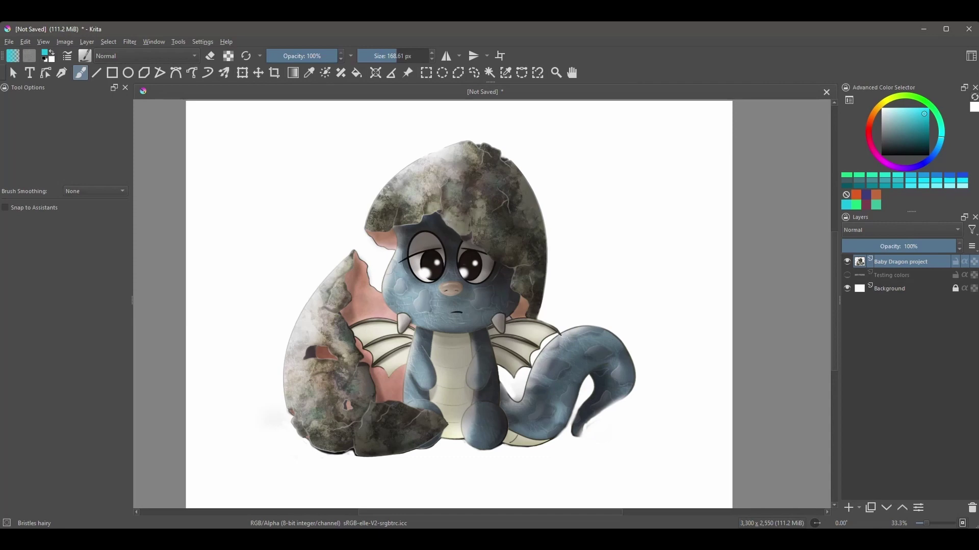
Refresh the colours sampled from the dragon image and reopen the Advanced Color Selector settings
{"action": "left_click", "coordinate": [973, 102]}
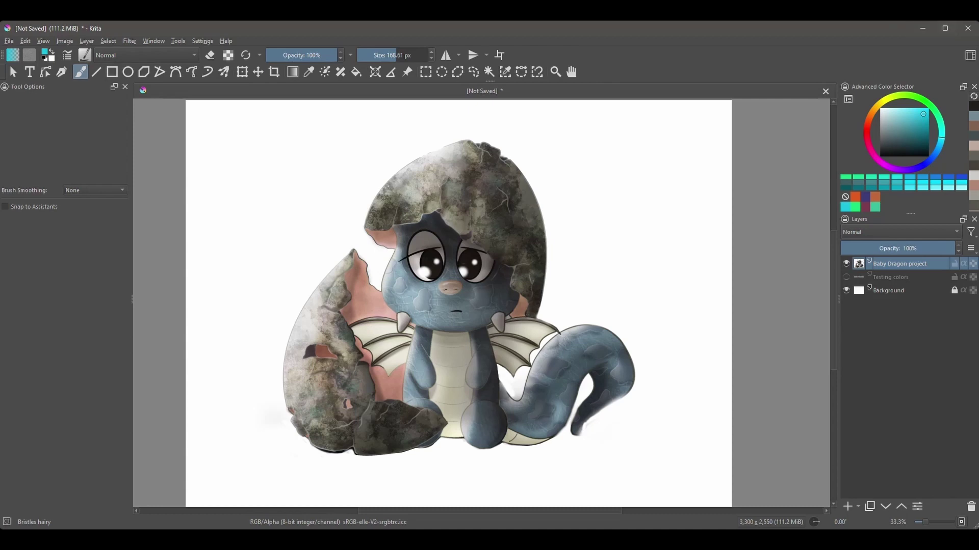
{"action": "left_click", "coordinate": [848, 101]}
{"action": "left_click_drag", "start_coordinate": [884, 121], "coordinate": [711, 125]}
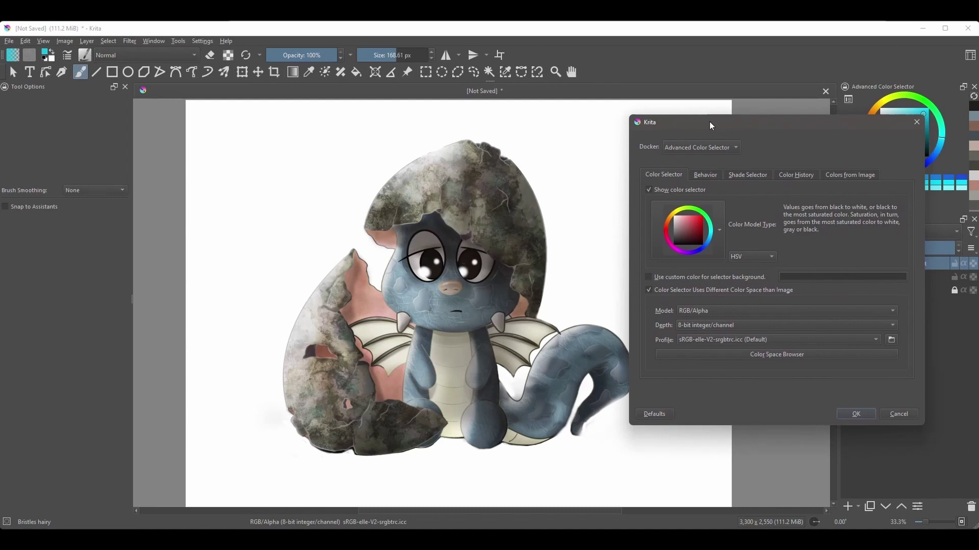
Check 'Use custom color for selector background' and open its colour chooser, currently #474747
{"action": "left_click", "coordinate": [648, 277]}
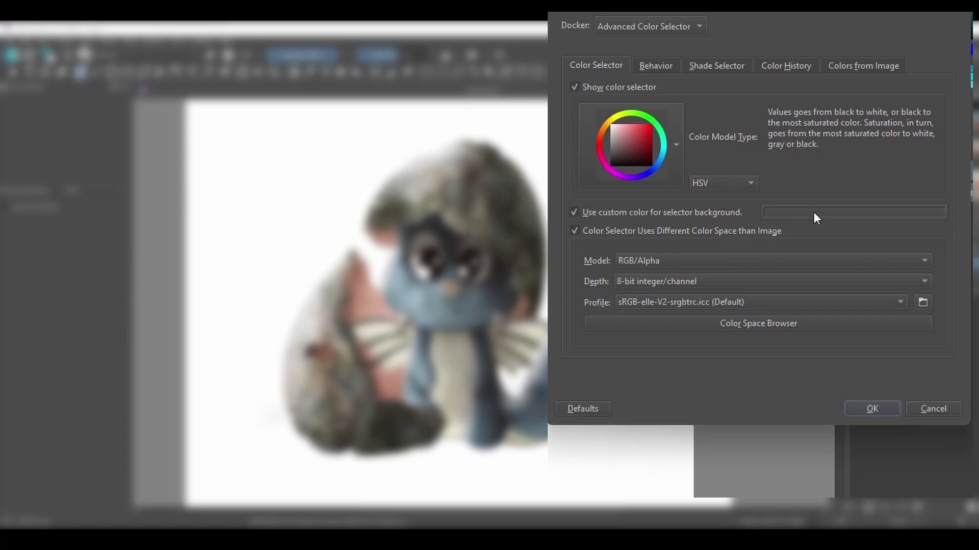
{"action": "left_click", "coordinate": [843, 213]}
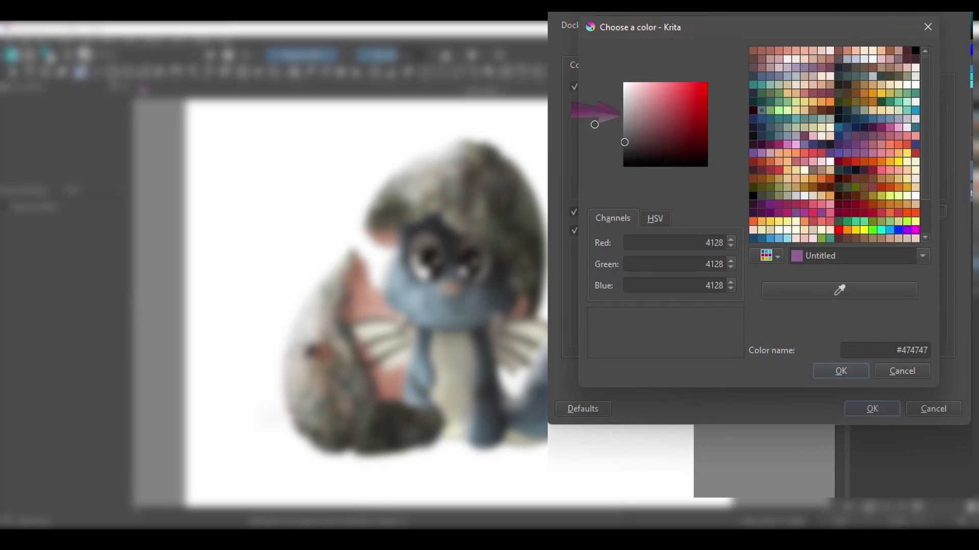
Try grey-pink, red, pale pink, cream and yellow, settling on muted pink-brown #b19589
{"action": "left_click", "coordinate": [637, 119]}
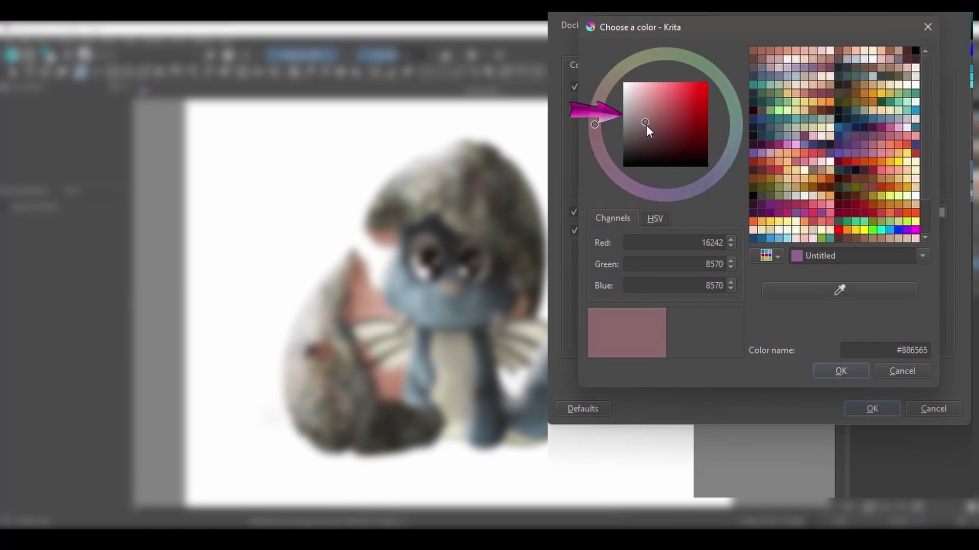
{"action": "left_click", "coordinate": [666, 105]}
{"action": "left_click", "coordinate": [644, 105]}
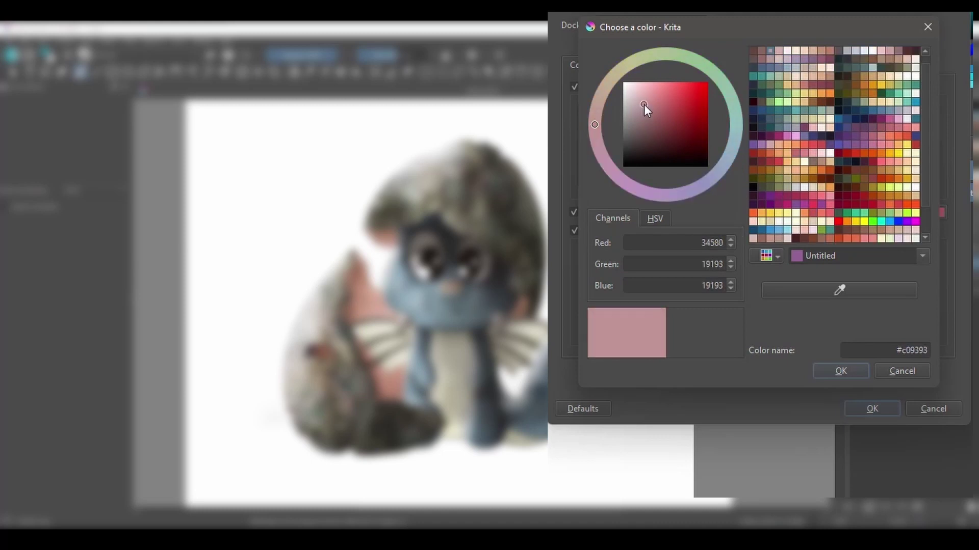
{"action": "left_click", "coordinate": [830, 119]}
{"action": "left_click", "coordinate": [779, 212]}
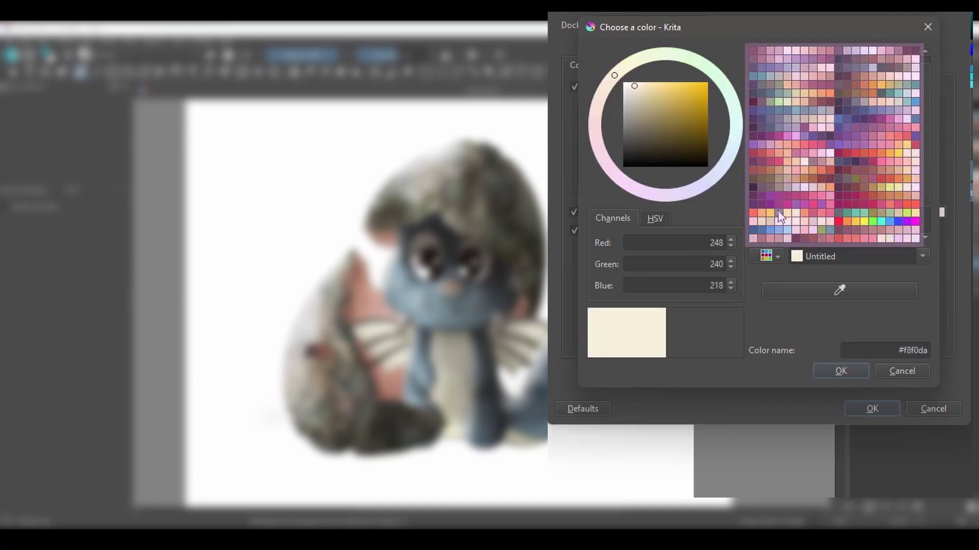
{"action": "left_click", "coordinate": [776, 236]}
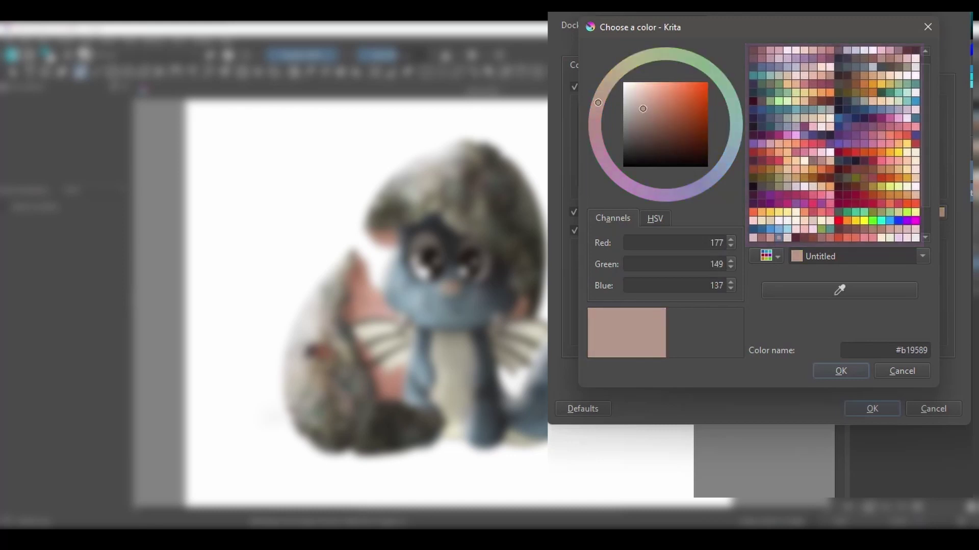
Browse the CAT PALETTE, Default and Concept-cookie palettes, then close the palette list
{"action": "left_click", "coordinate": [767, 256]}
{"action": "left_click", "coordinate": [777, 334]}
{"action": "left_click", "coordinate": [778, 363]}
{"action": "left_click", "coordinate": [773, 392]}
{"action": "left_click", "coordinate": [775, 419]}
{"action": "left_click", "coordinate": [933, 330]}
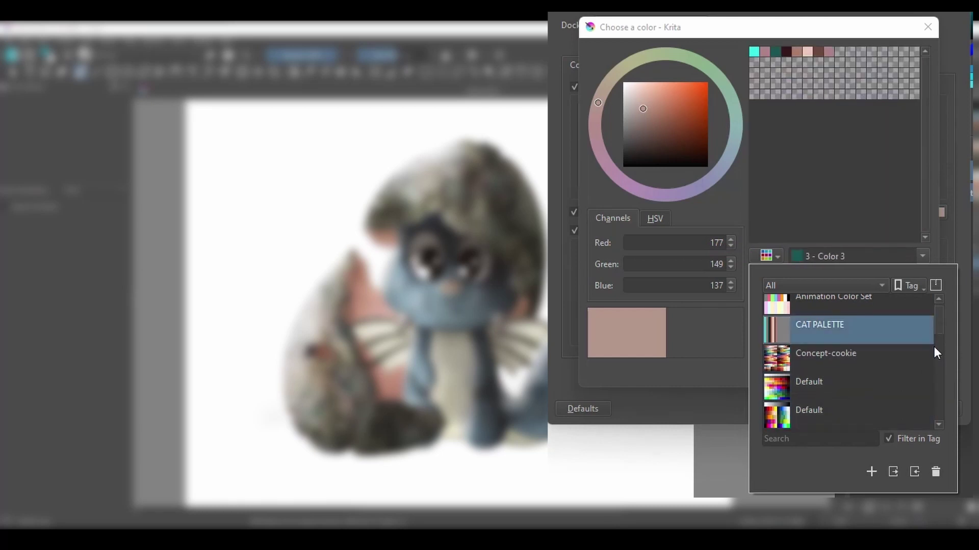
{"action": "left_click", "coordinate": [777, 415]}
{"action": "left_click", "coordinate": [775, 359]}
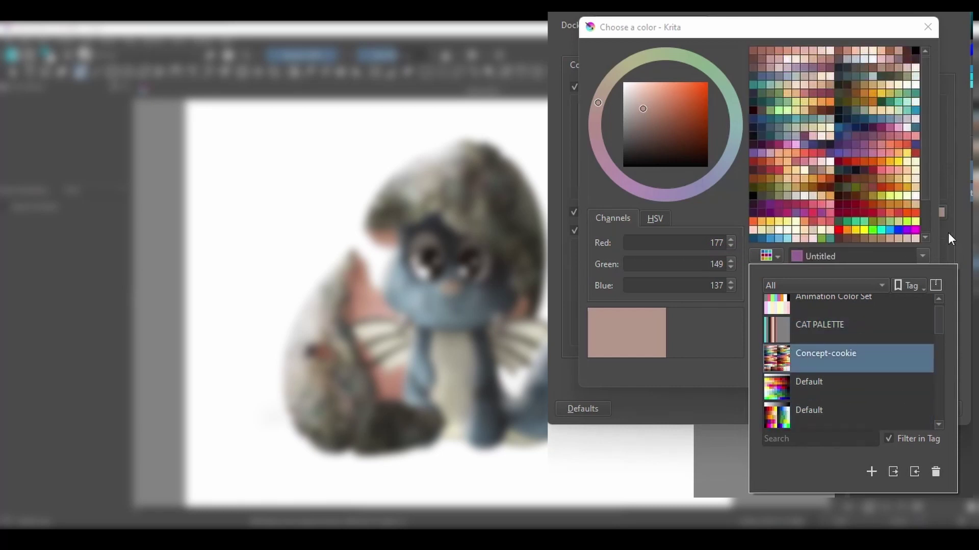
{"action": "left_click", "coordinate": [738, 210]}
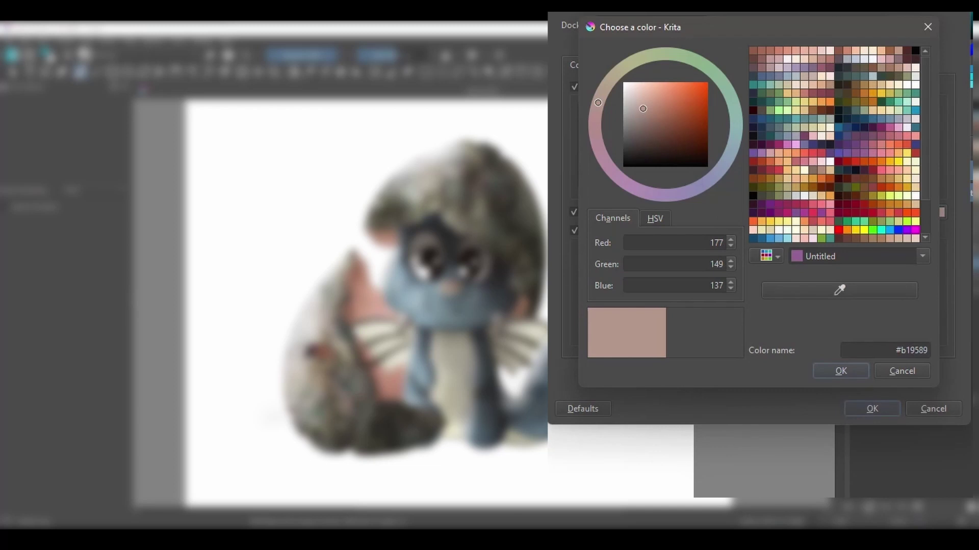
Pick the pale cream #e2dfd0 from the dragon's wing as the selector background colour
{"action": "left_click", "coordinate": [840, 290]}
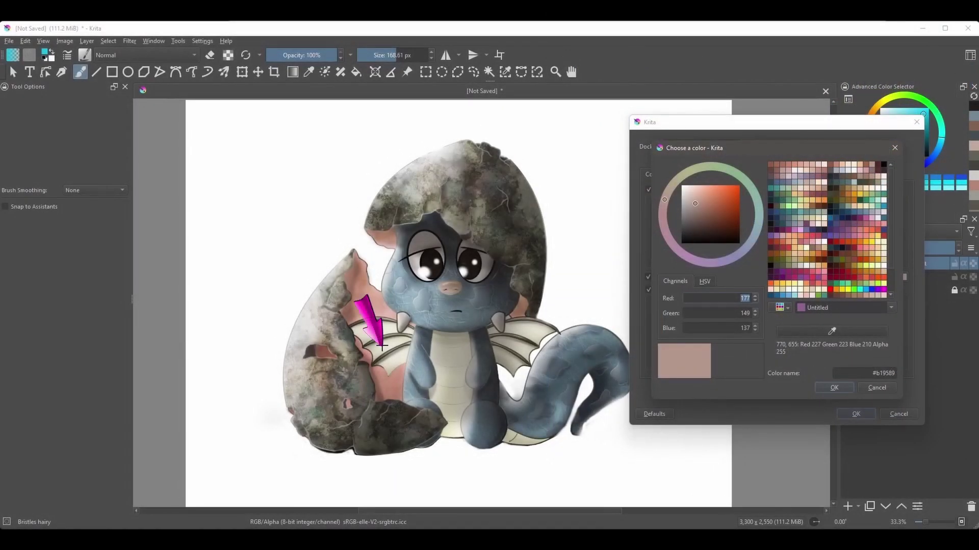
{"action": "left_click", "coordinate": [382, 348]}
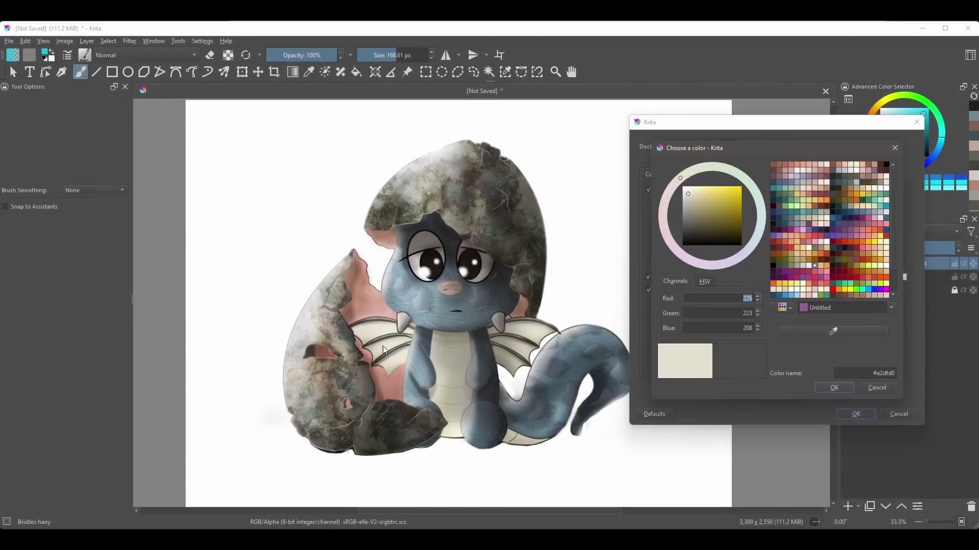